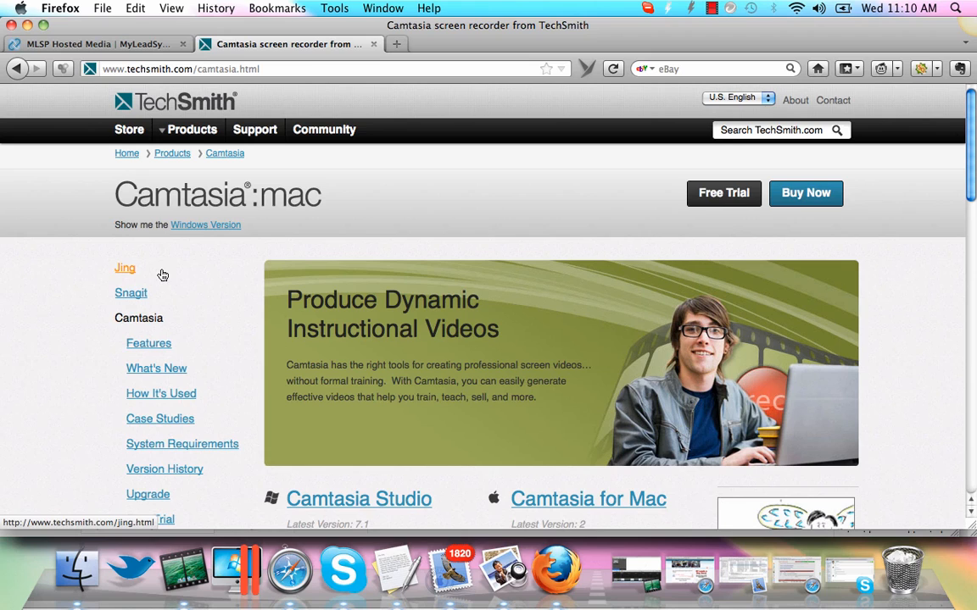
Step: Switch Firefox from the Camtasia page to the MLSP Hosted Media page
click(144, 47)
mouse_move(641, 206)
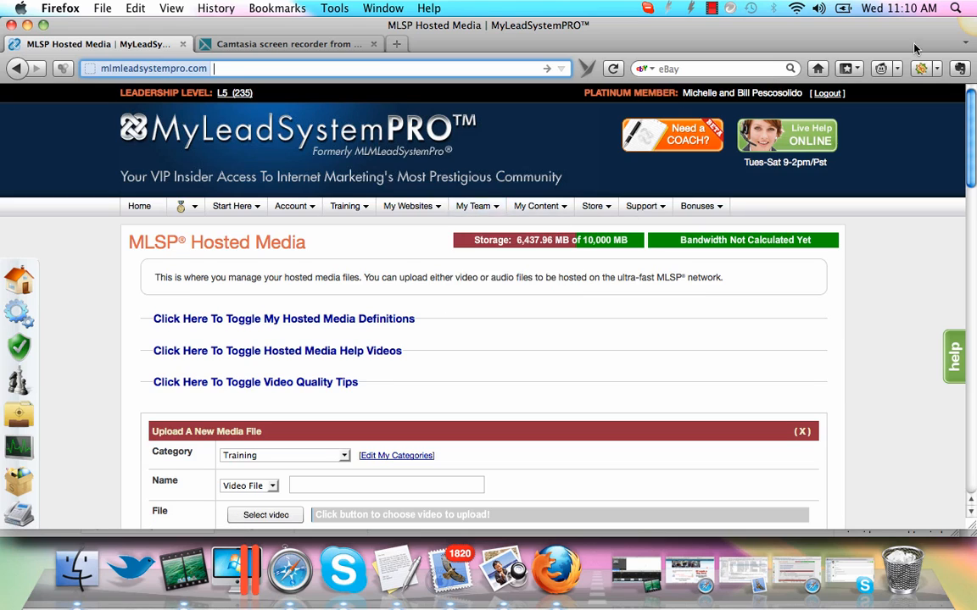
Step: Start a Jing capture and mark the MLSP page header and intro as the capture area
key(super+h)
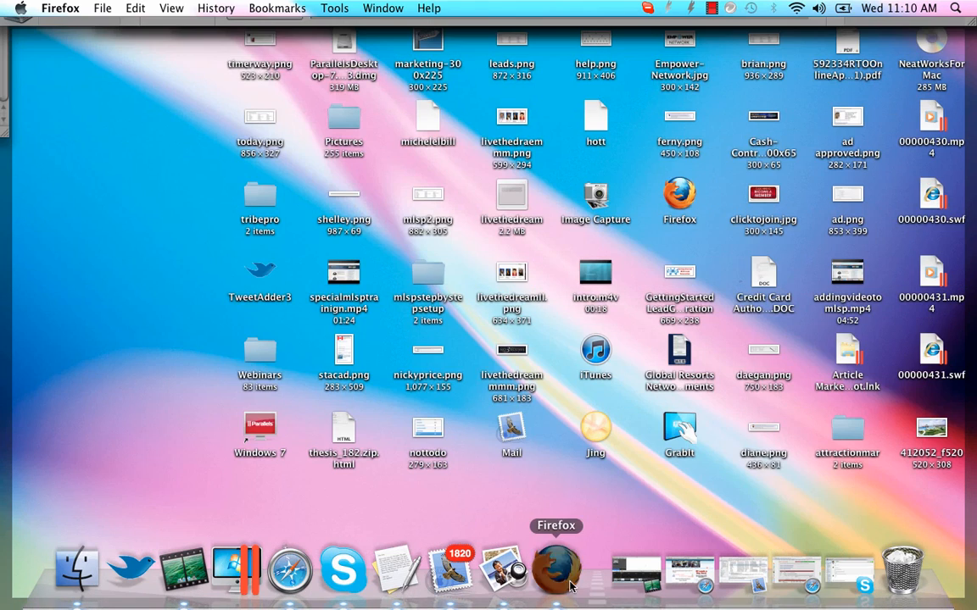
click(557, 570)
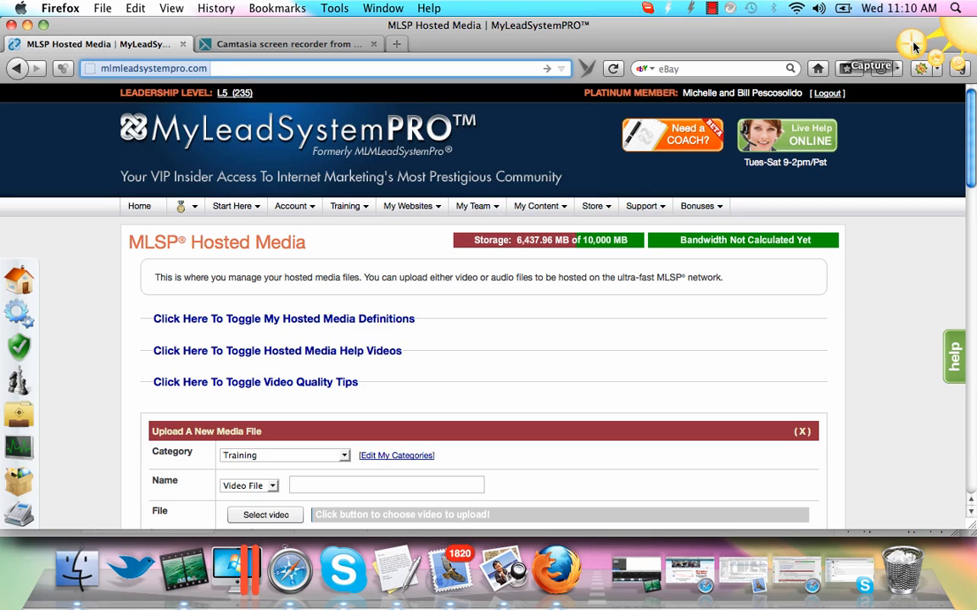
click(913, 47)
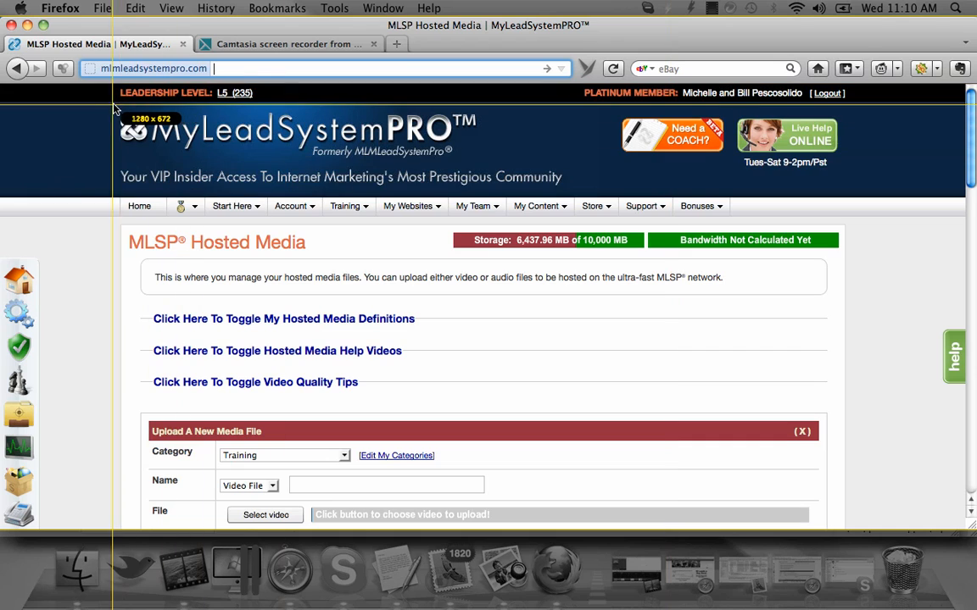
drag(115, 105, 862, 390)
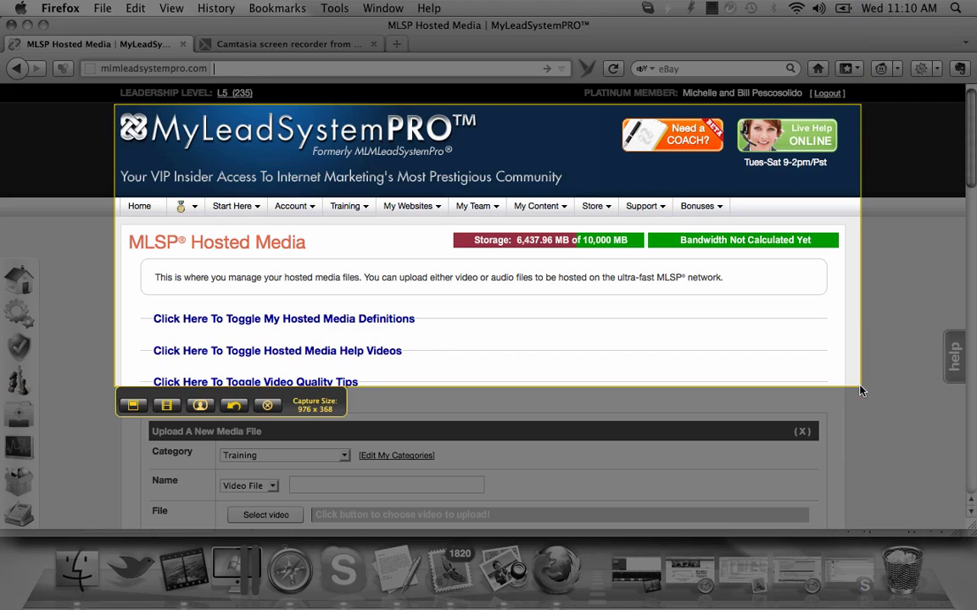
Step: Capture the image, add an arrow at the description text, name it supportmlsp and save
click(132, 408)
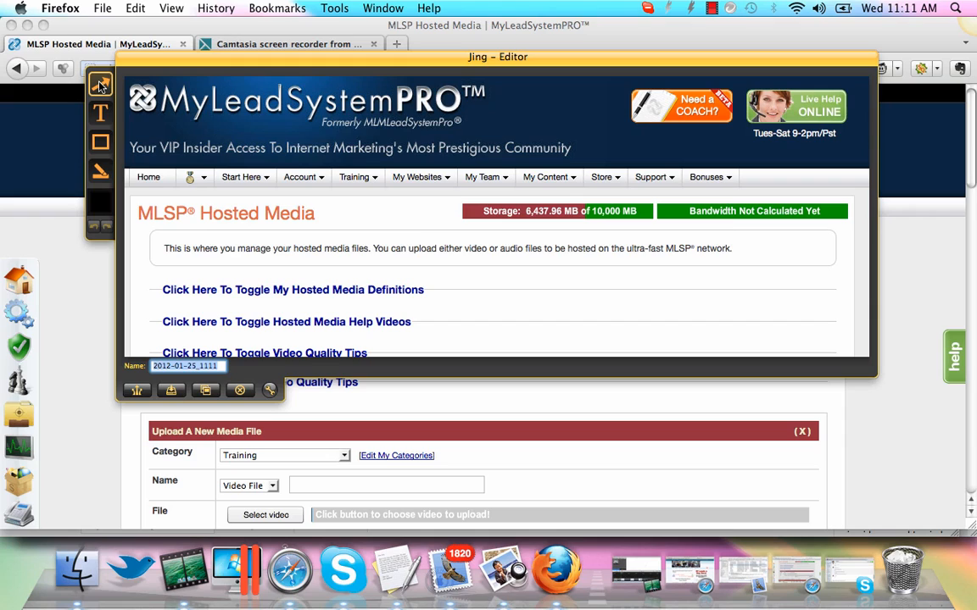
drag(283, 137, 430, 251)
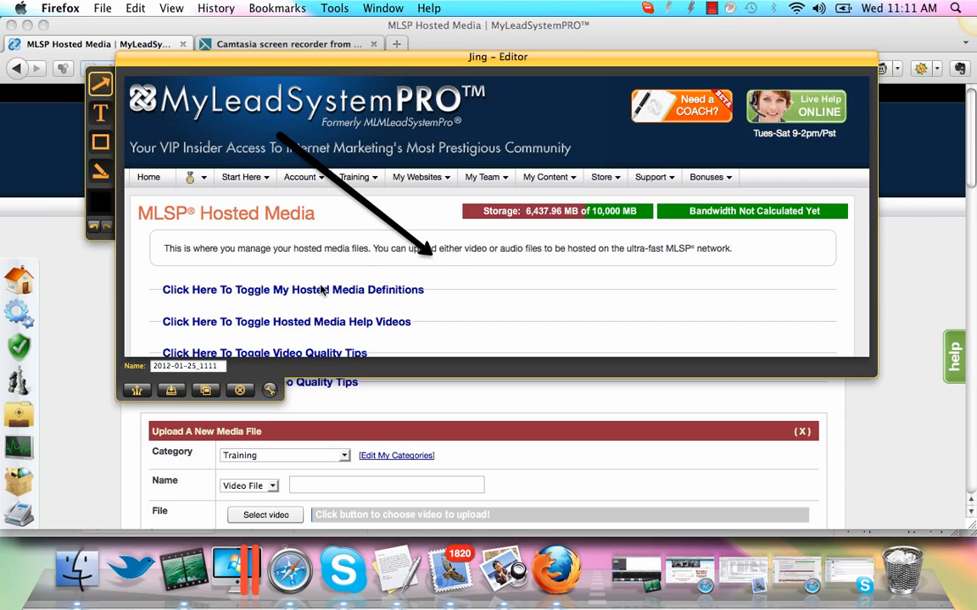
drag(222, 366, 16, 373)
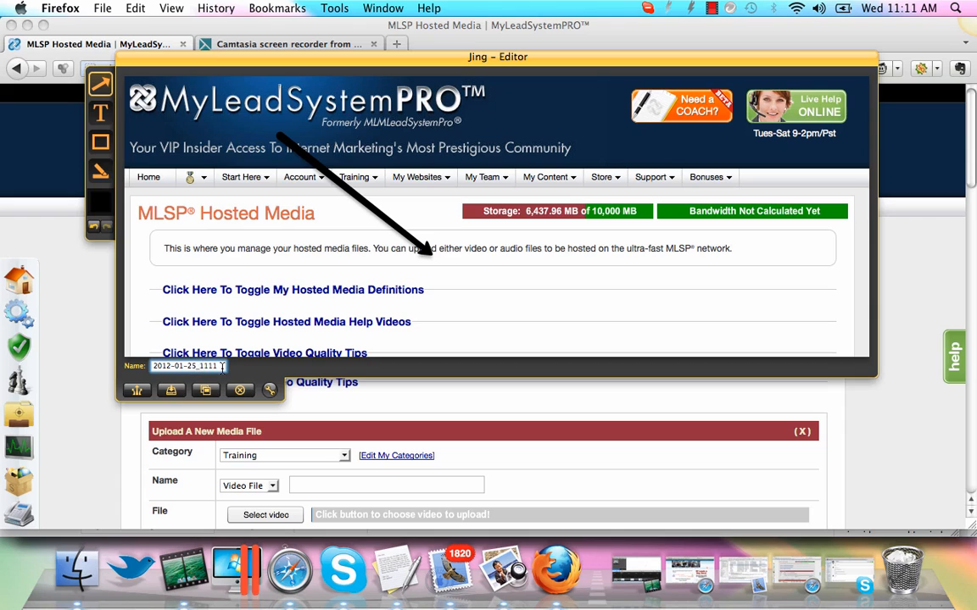
text(supportmlsp)
click(172, 392)
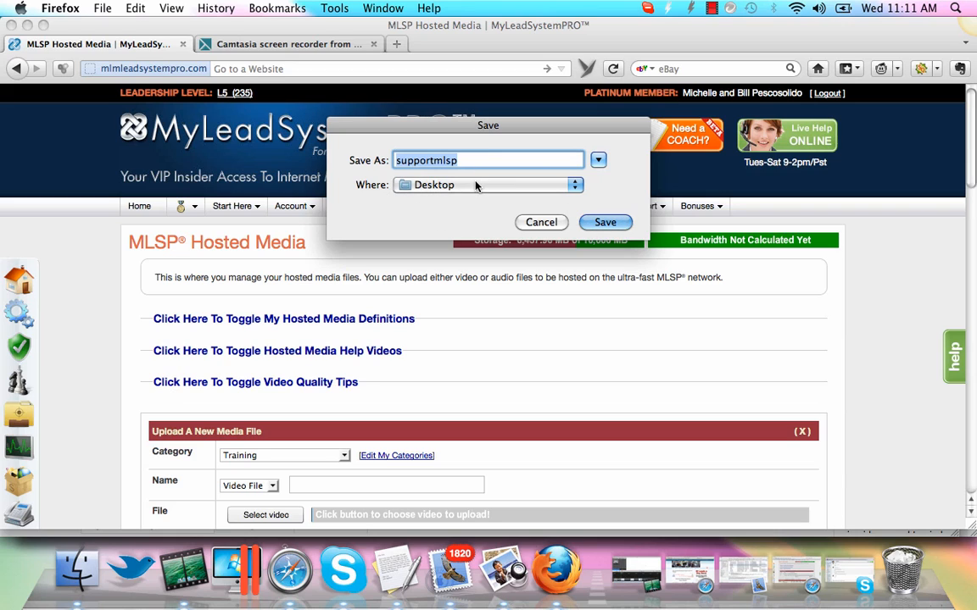
Step: Save the supportmlsp screenshot to the Desktop and dismiss the saved notice
click(603, 222)
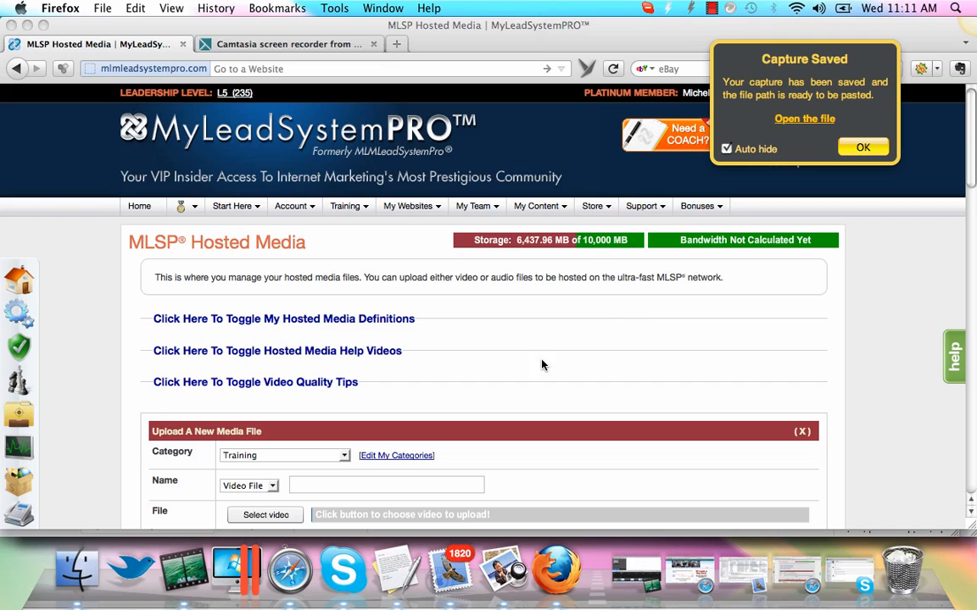
click(865, 147)
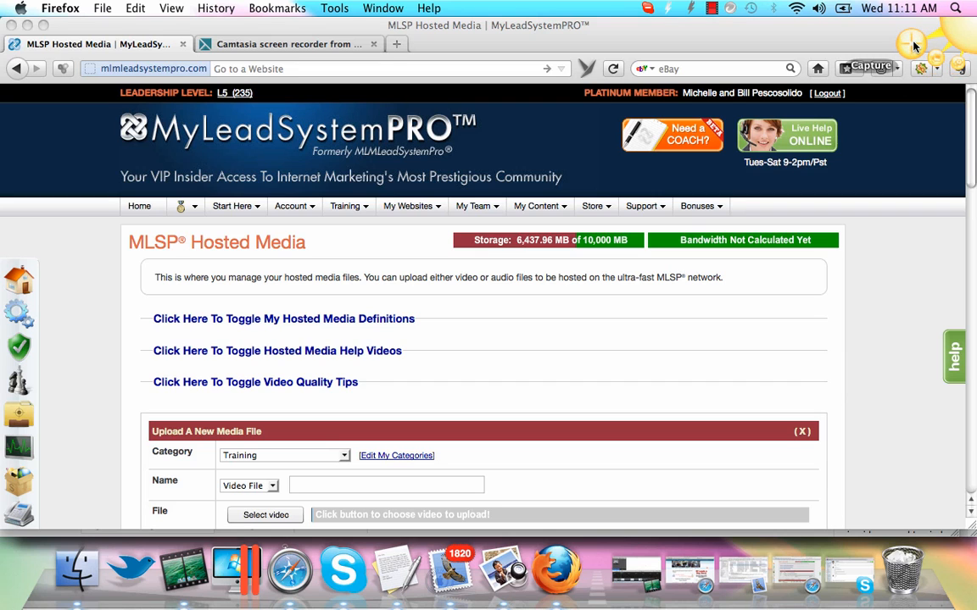
Step: Record a Jing video of the browser while navigating to the MyLeadSystemPRO Support page
click(913, 44)
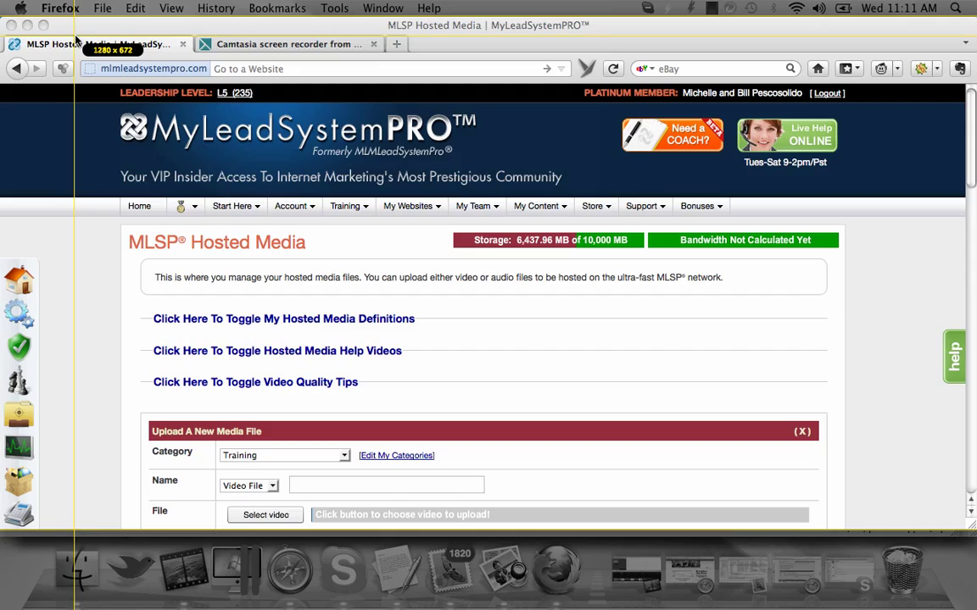
drag(76, 39, 937, 526)
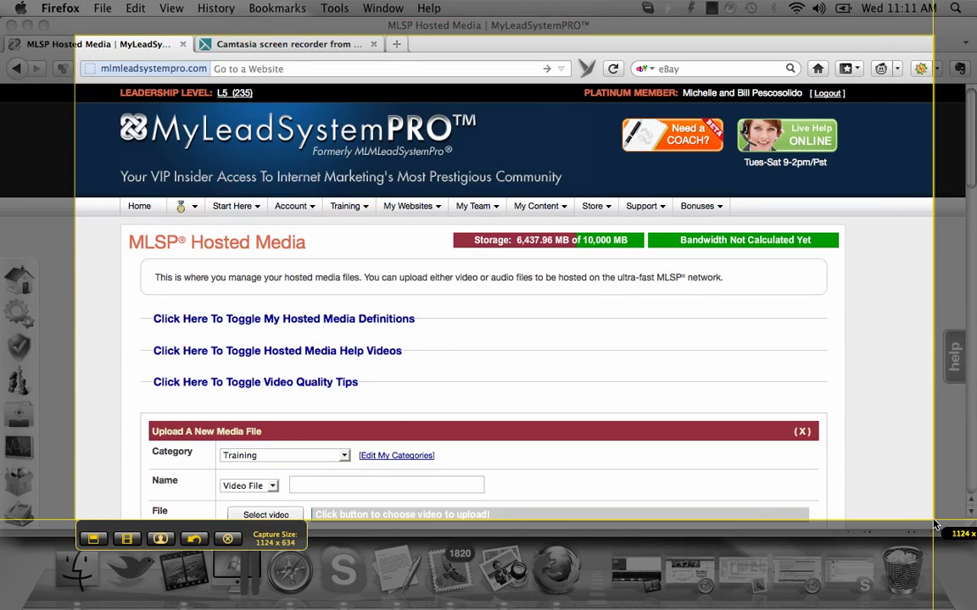
click(128, 540)
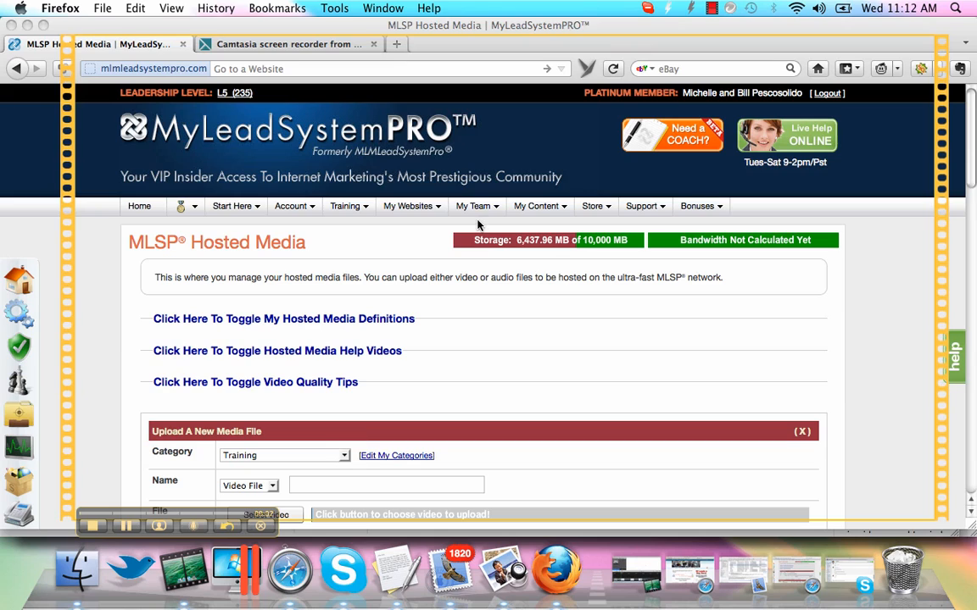
click(657, 208)
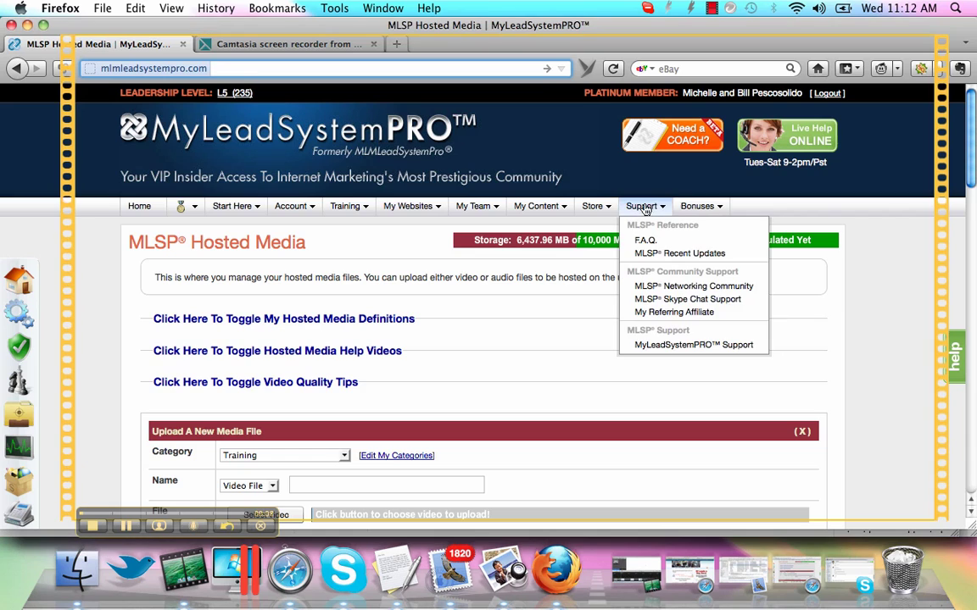
click(661, 347)
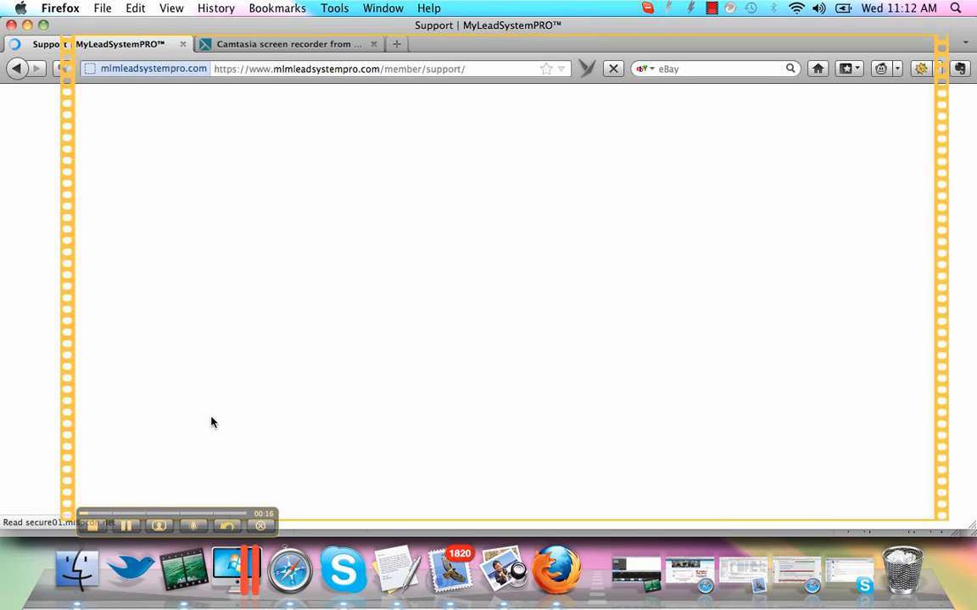
Step: Finish recording and save the video as mlspsupport2 to the Desktop
click(93, 527)
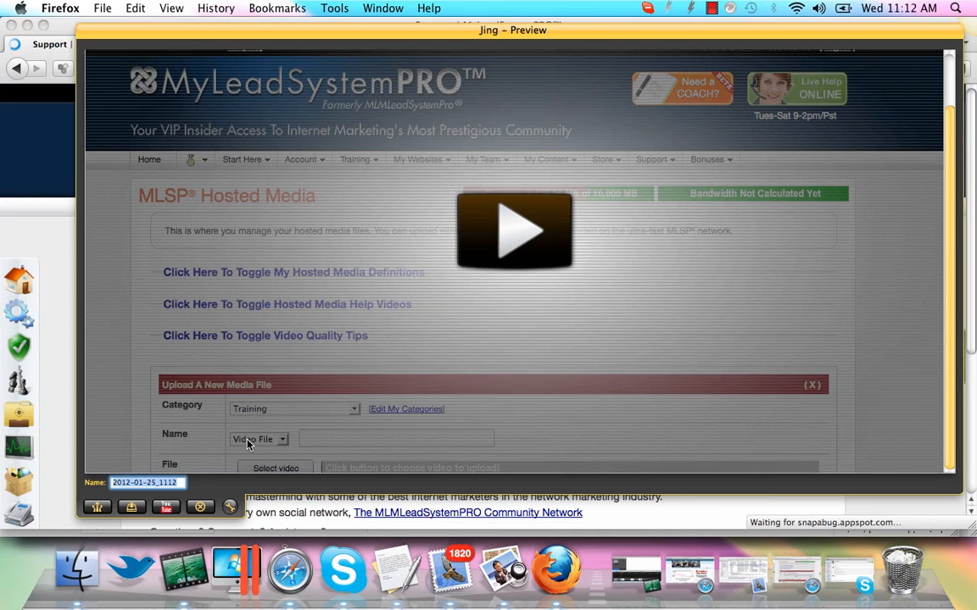
text(mlsp)
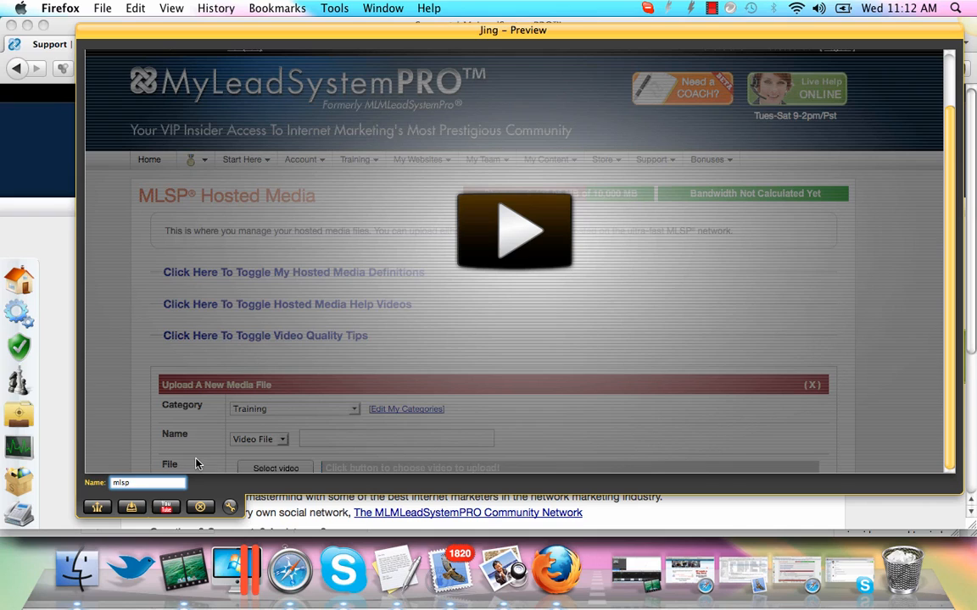
text(support2)
click(132, 508)
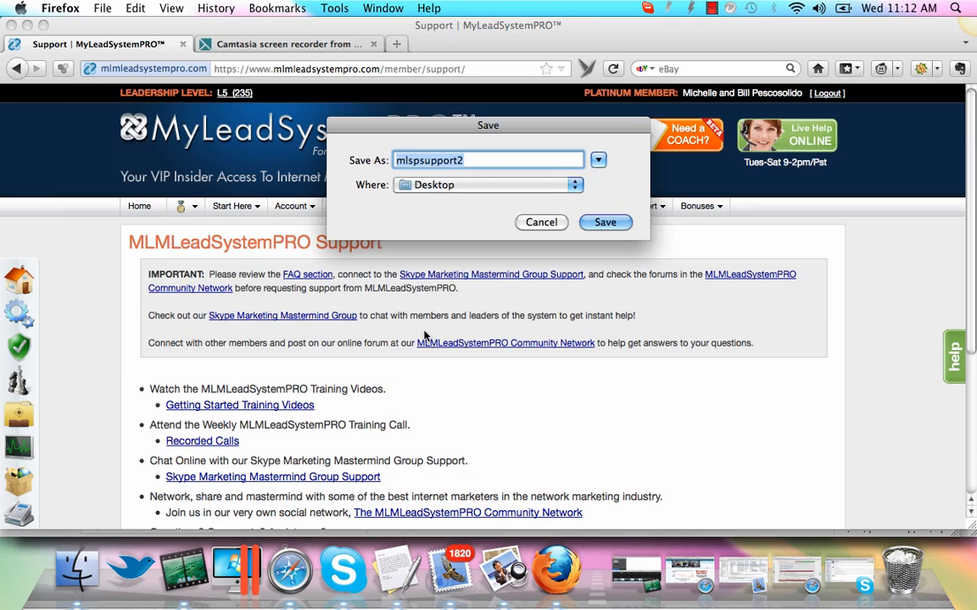
click(604, 223)
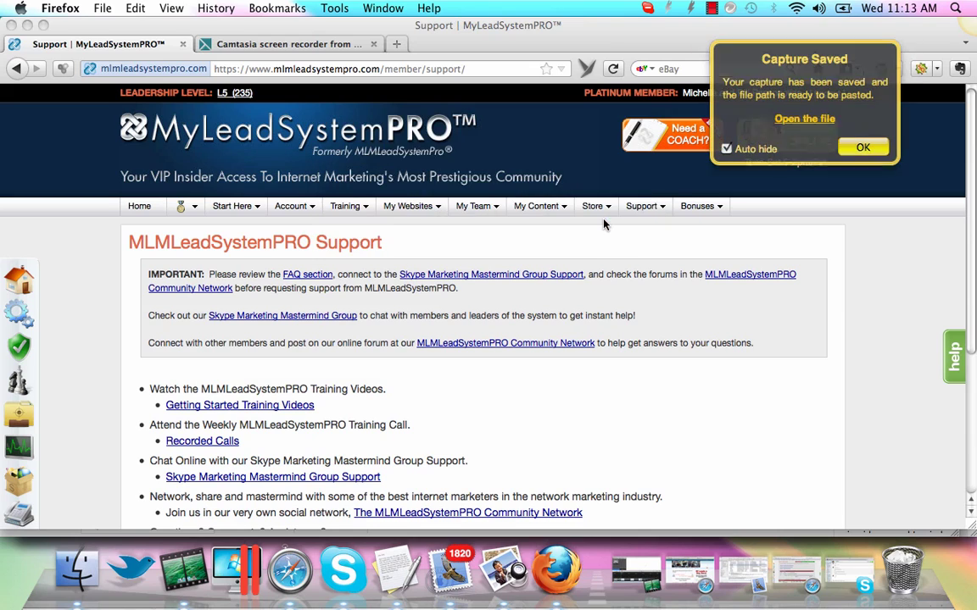
click(856, 147)
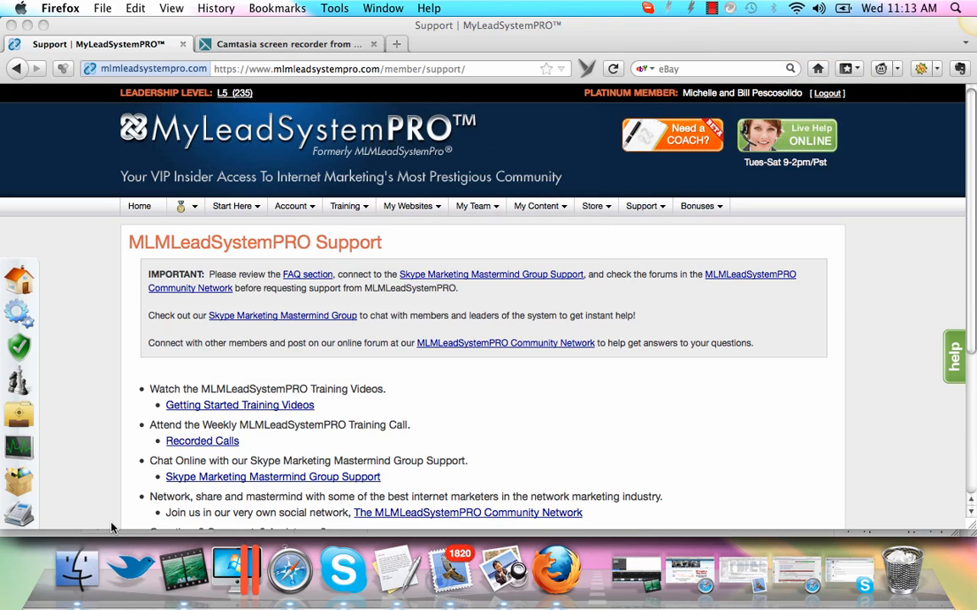
Step: Show Finder's Today smart search to list the newly saved files
click(90, 574)
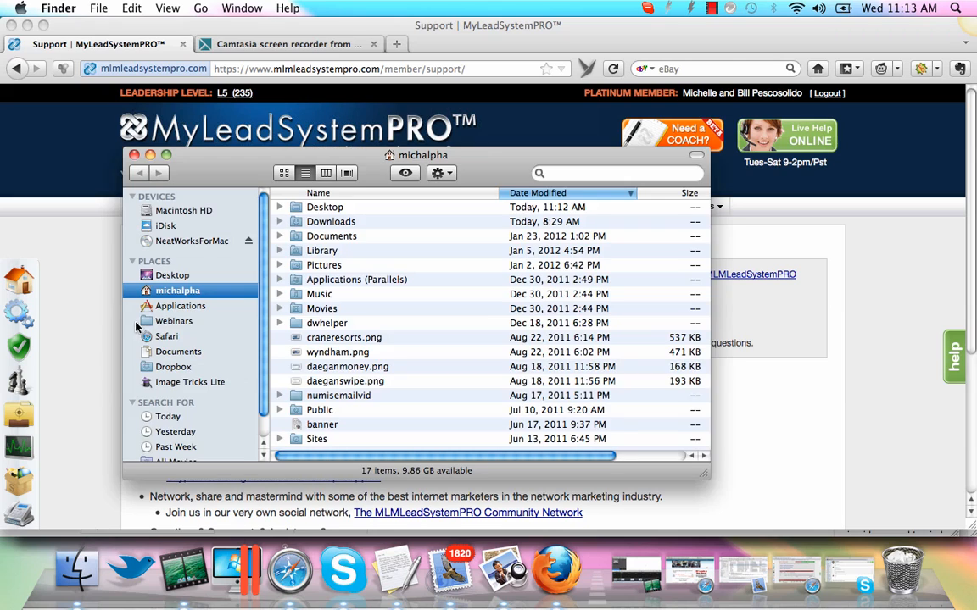
click(168, 418)
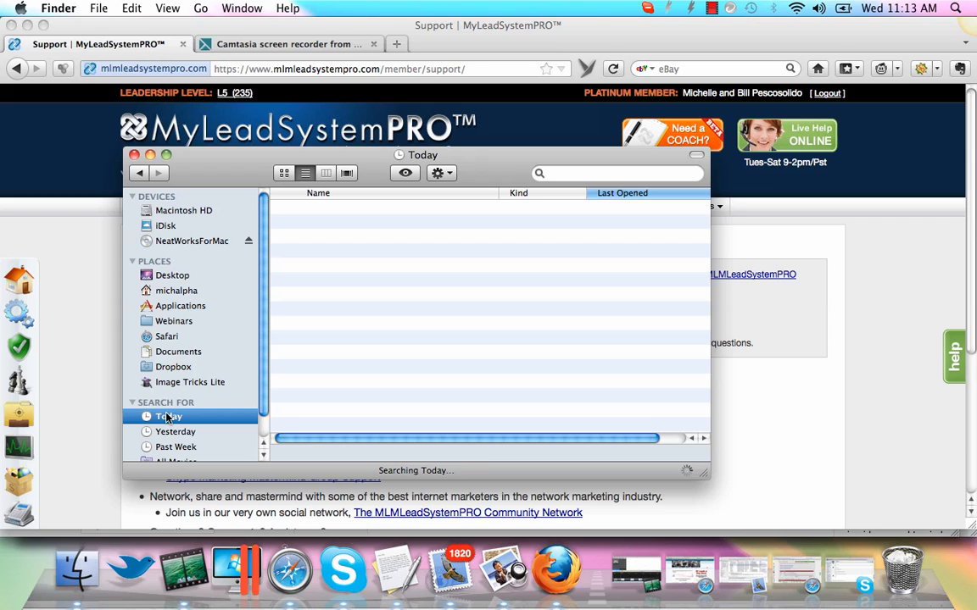